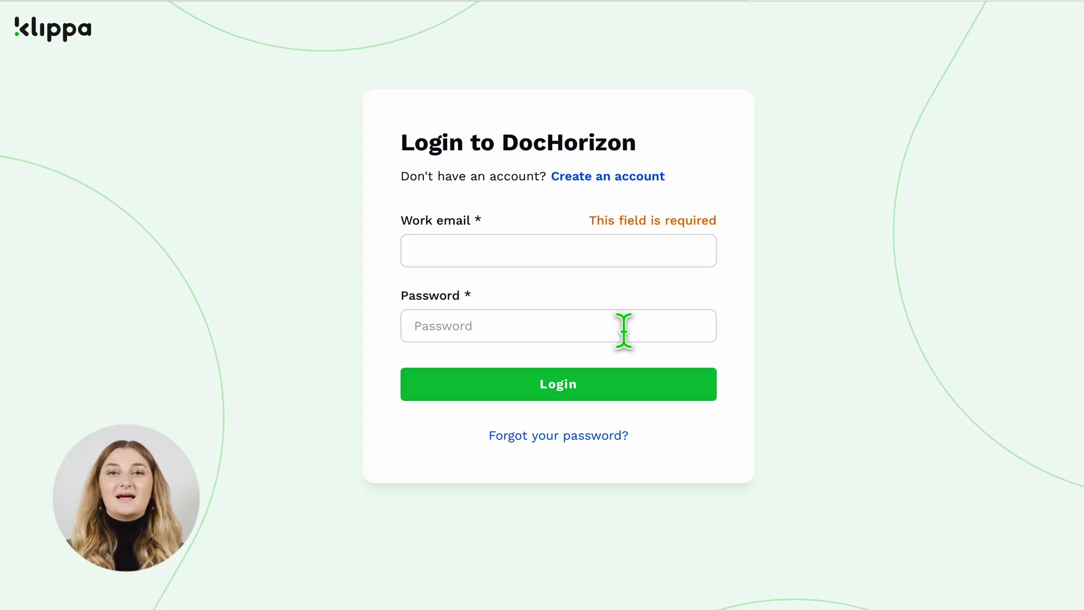
Sign in with the work email and paste the one-time two-factor code to reach My project.
left_click(606, 248)
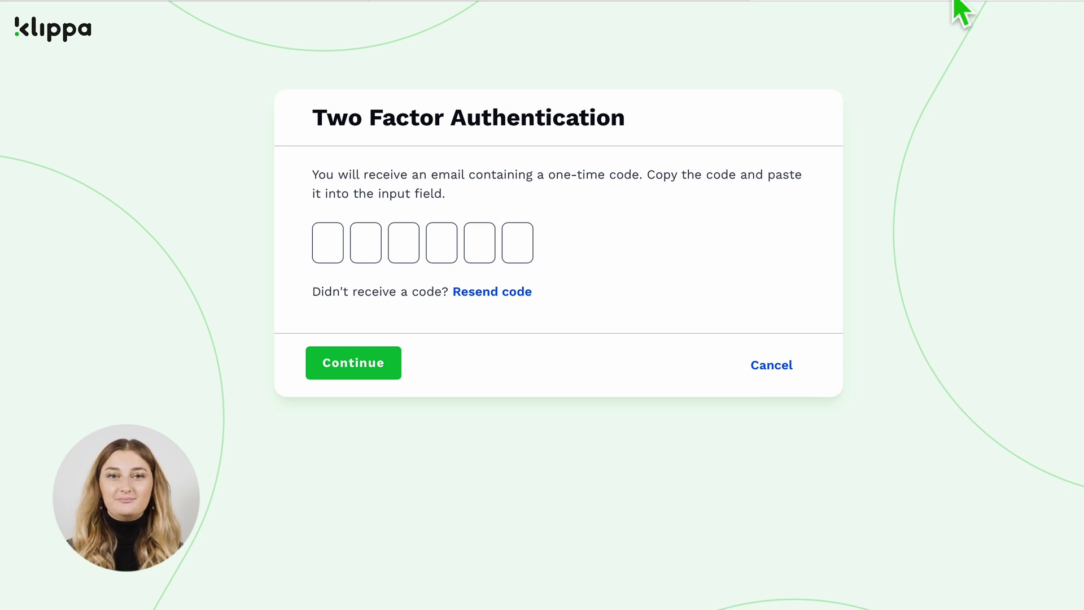
left_click(327, 242)
key("ctrl+v")
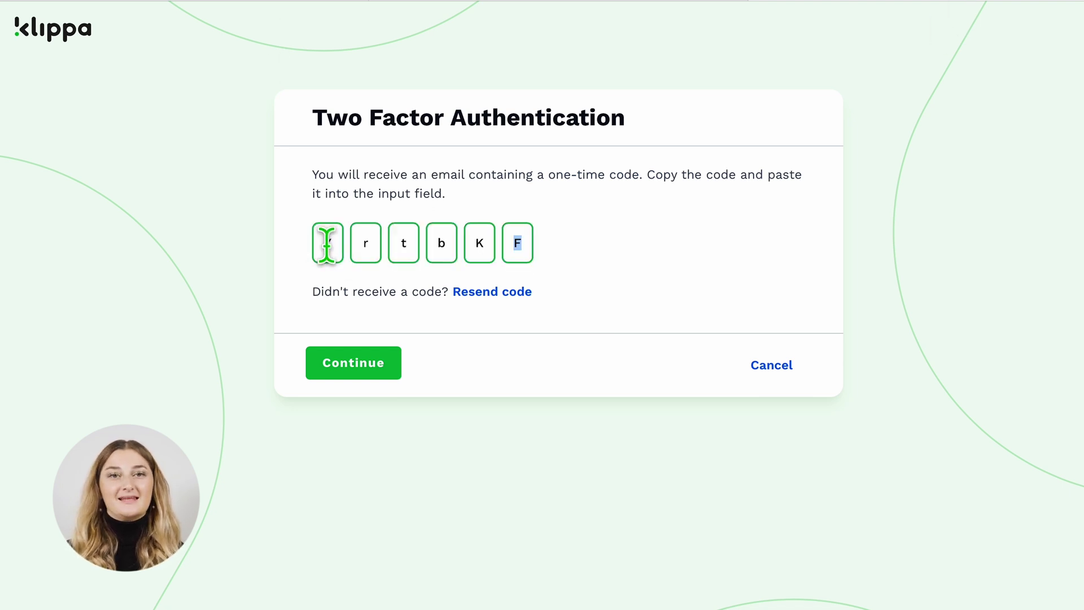
left_click(353, 363)
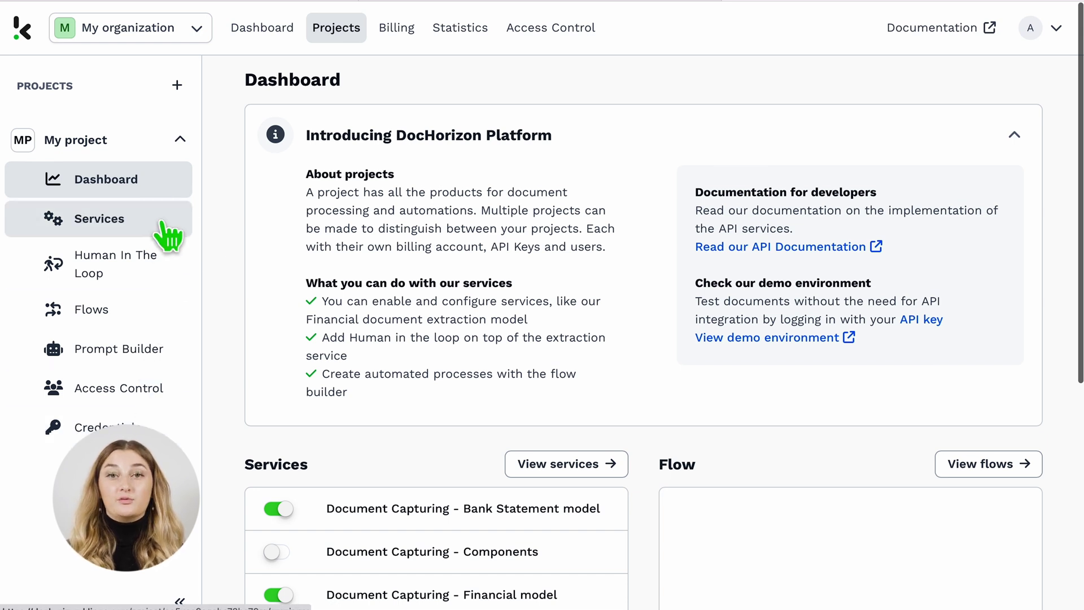
Create a new flow named 'Salary Slip Conversion' from the Flows list.
left_click(151, 322)
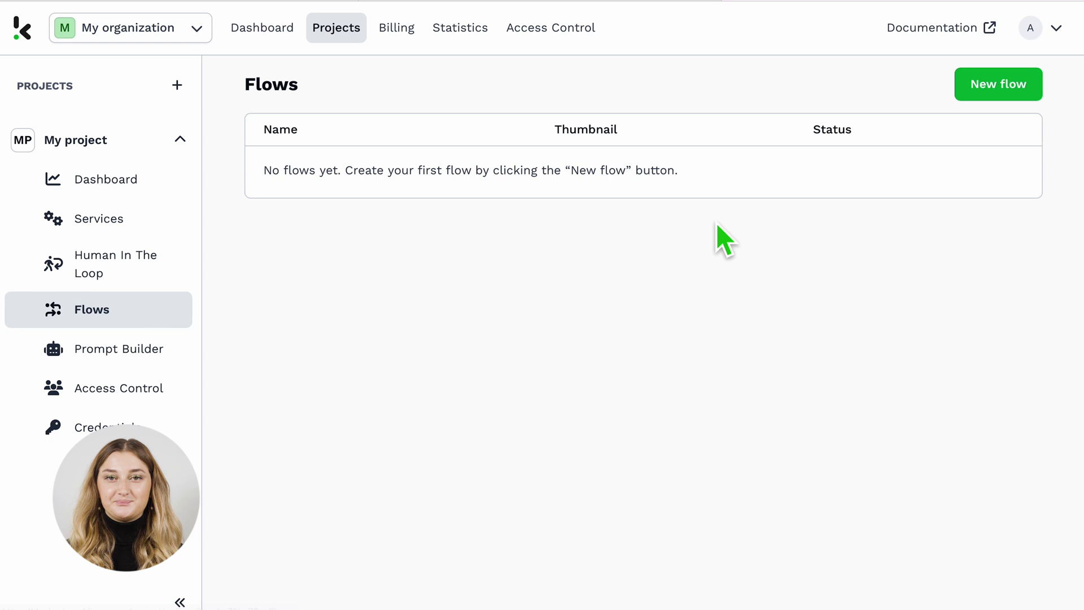
left_click(983, 84)
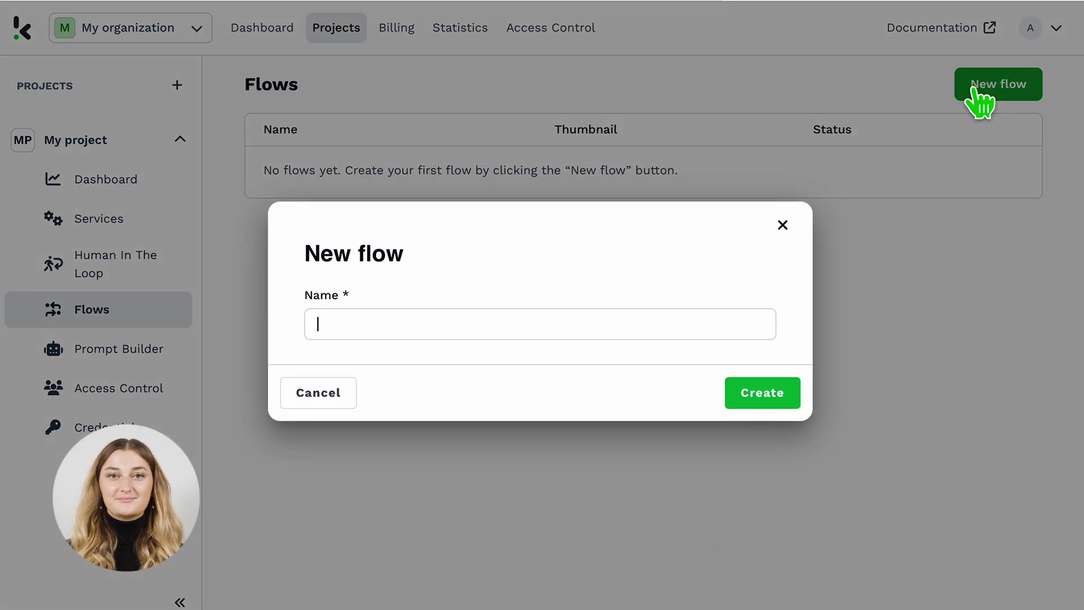
type("Salary Slip Conversion")
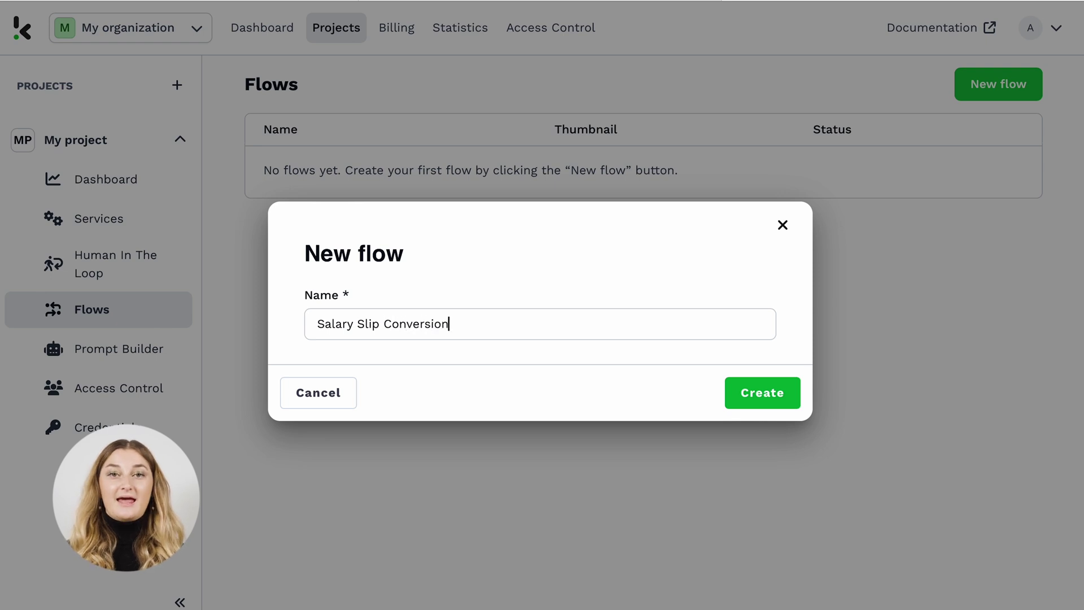
left_click(767, 399)
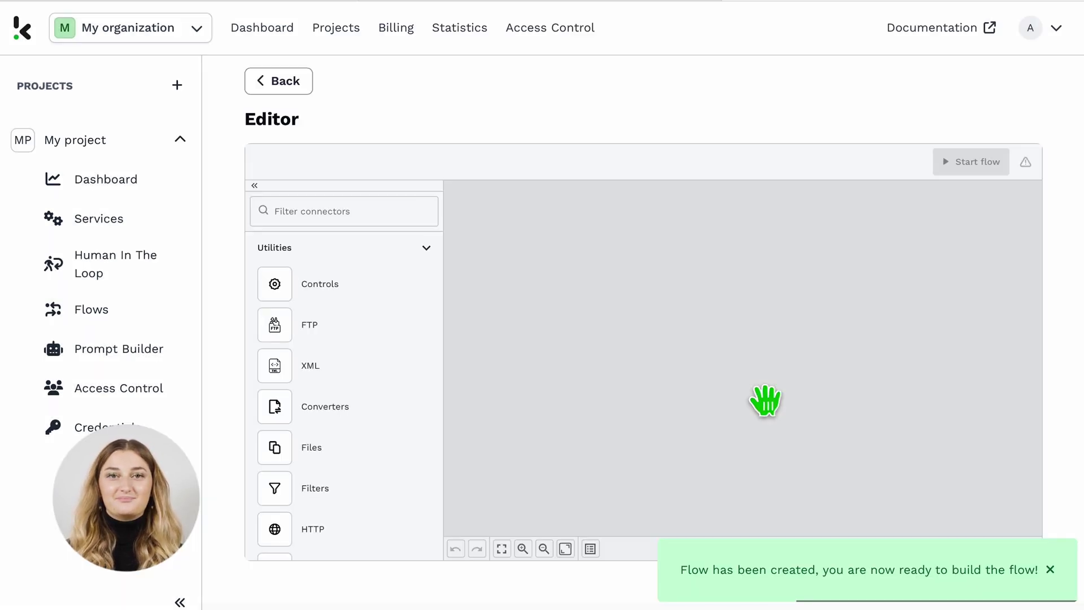
scroll(390, 394, "down", 1)
scroll(389, 394, "down", 2)
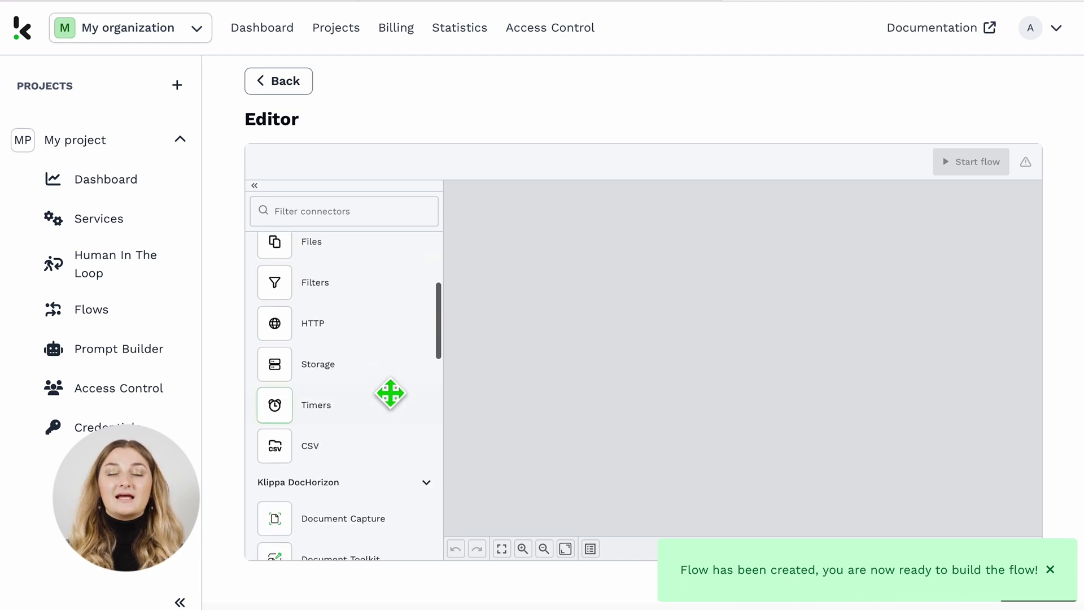
scroll(389, 394, "down", 1)
scroll(390, 394, "down", 2)
scroll(390, 393, "down", 1)
scroll(389, 395, "down", 2)
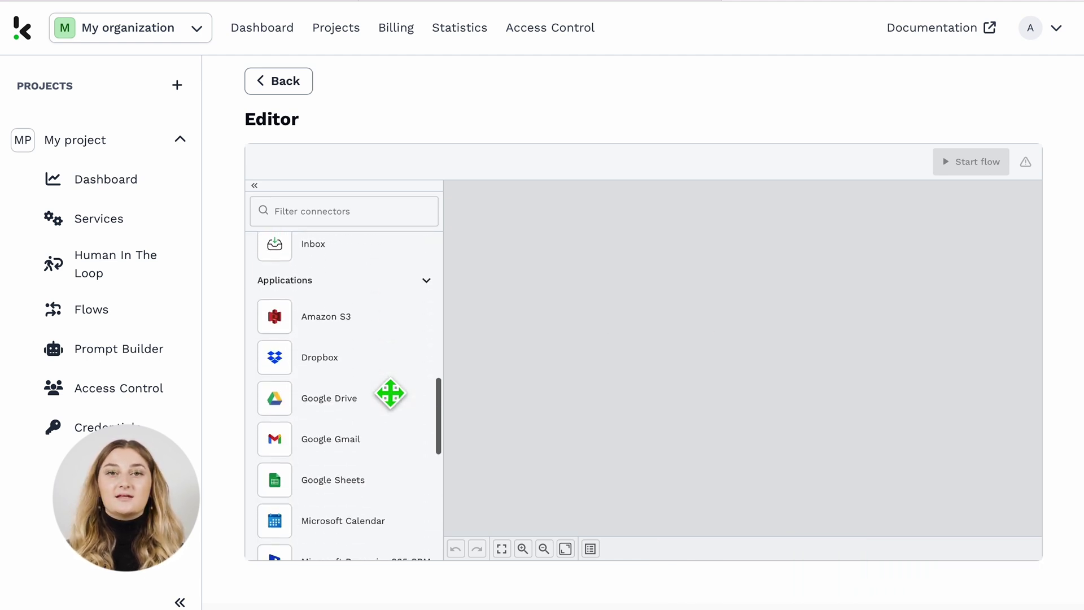
left_click_drag(280, 398, 511, 386)
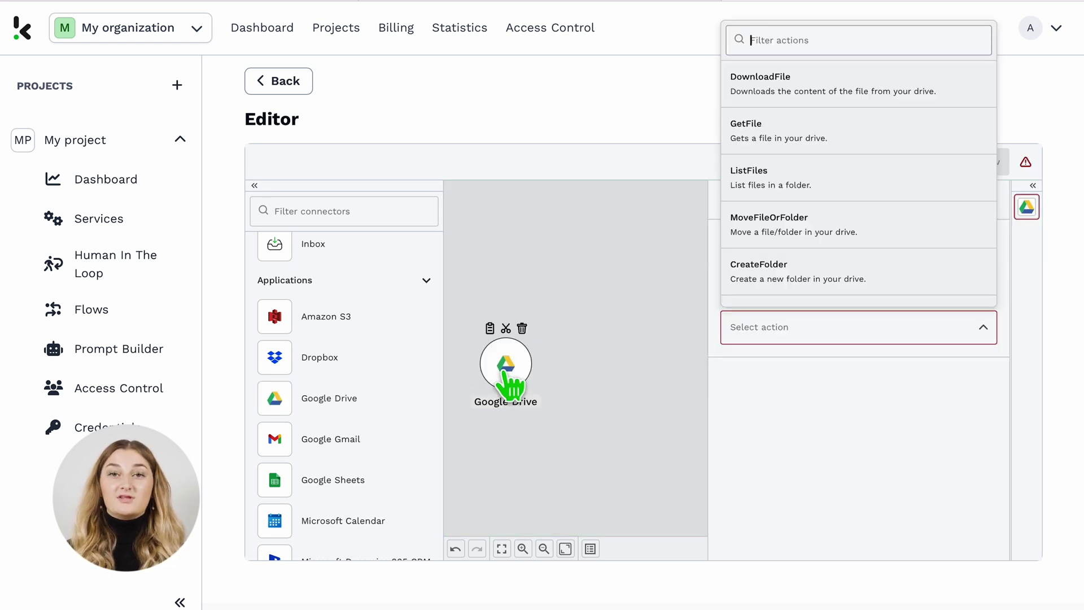
scroll(945, 271, "down", 3)
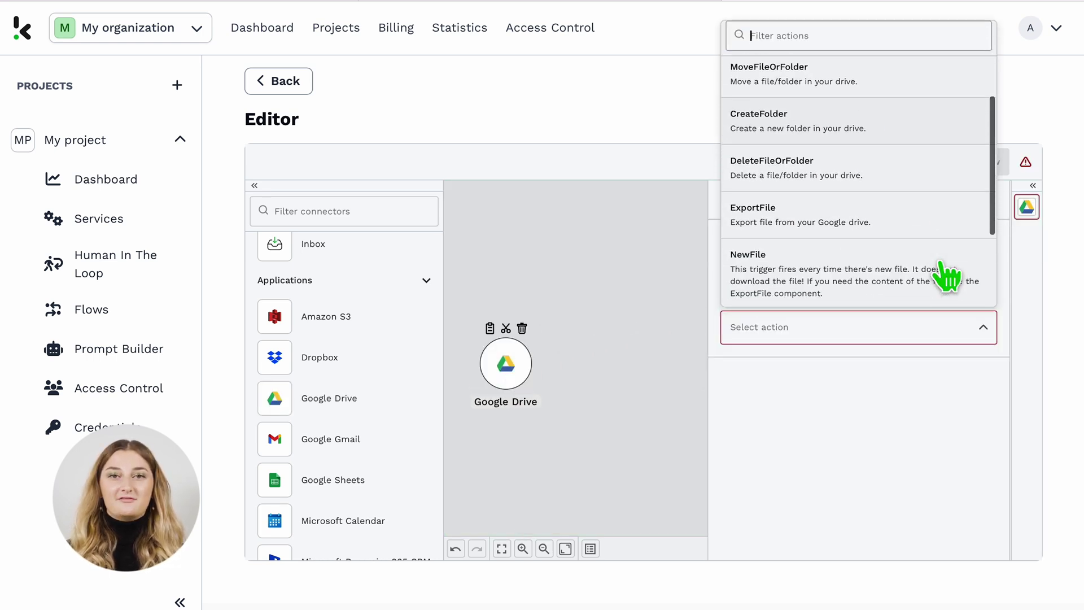
scroll(947, 273, "down", 1)
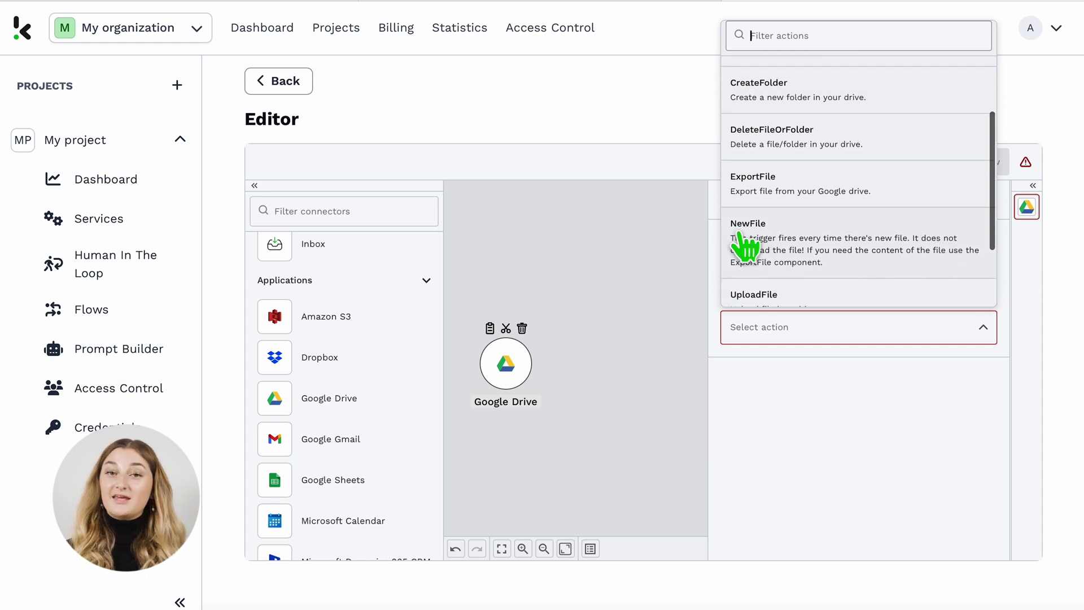
Set the Google Drive trigger to NewFile, sign in with Google, and watch the Input Documents folder.
left_click(771, 243)
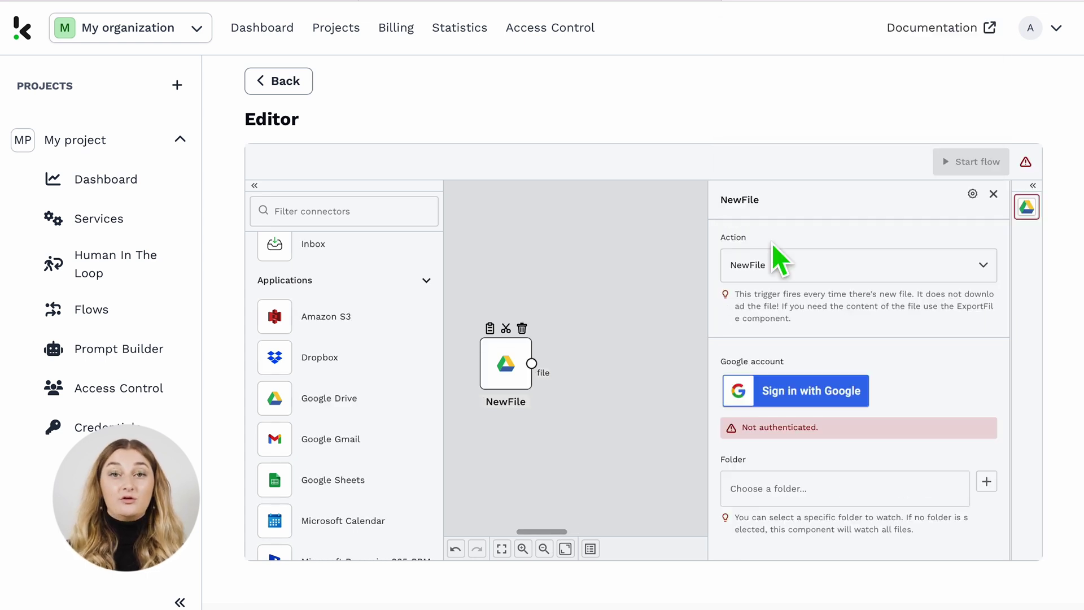
left_click(805, 394)
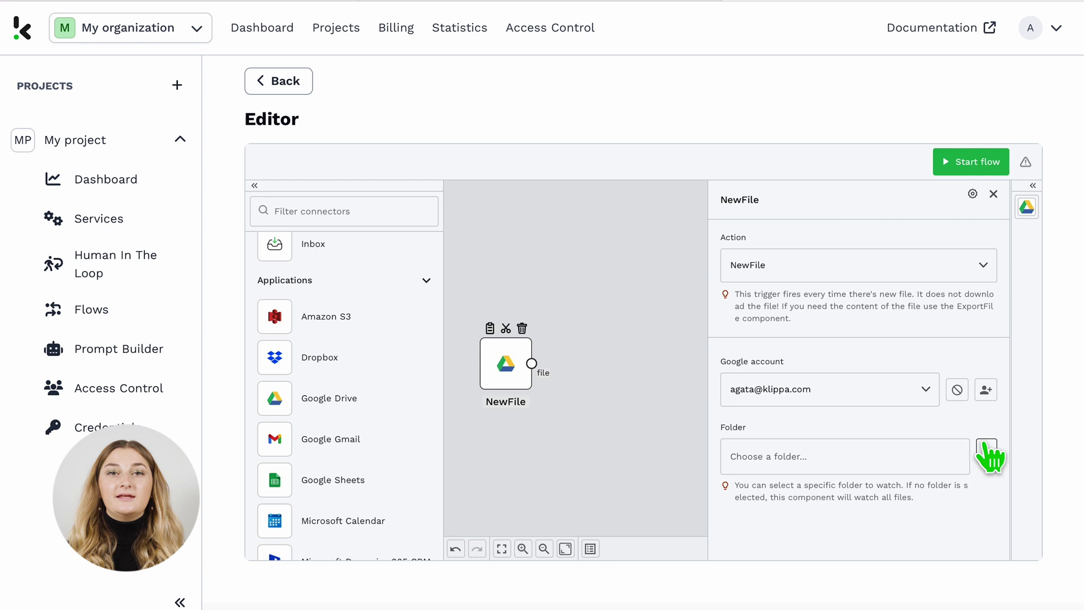
left_click(986, 450)
left_click(880, 465)
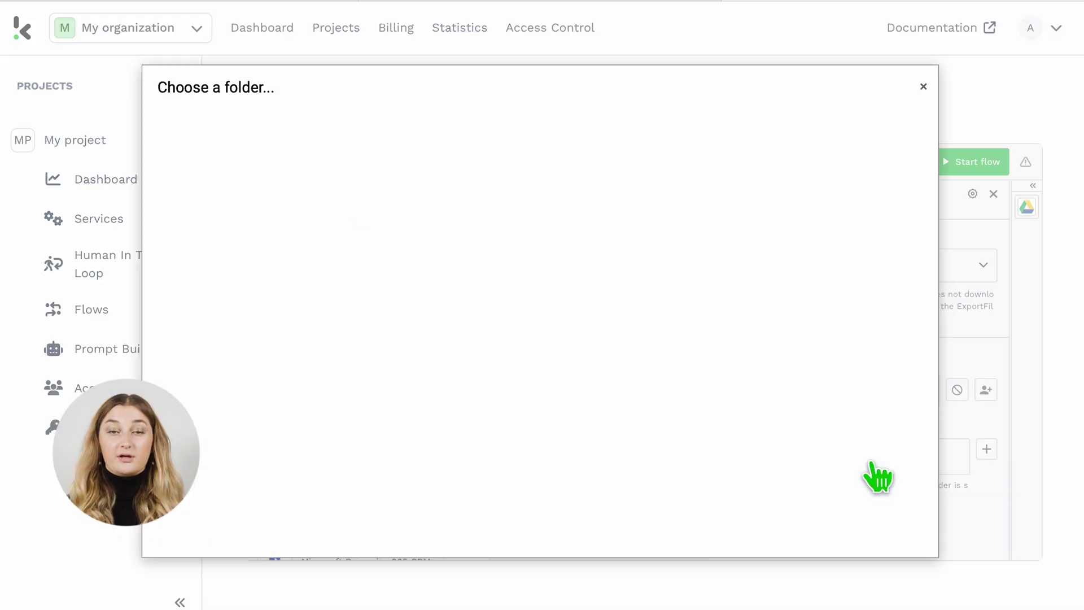
left_click(383, 196)
left_click(182, 531)
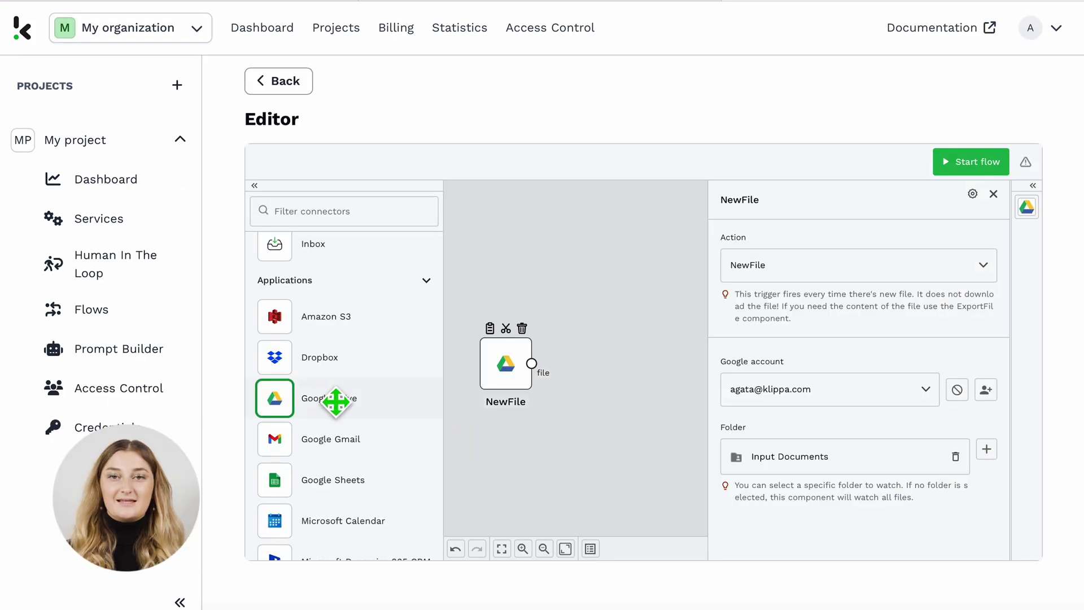
Add a Google Drive ExportFile step after NewFile that exports the trigger's File ID.
left_click_drag(329, 399, 628, 373)
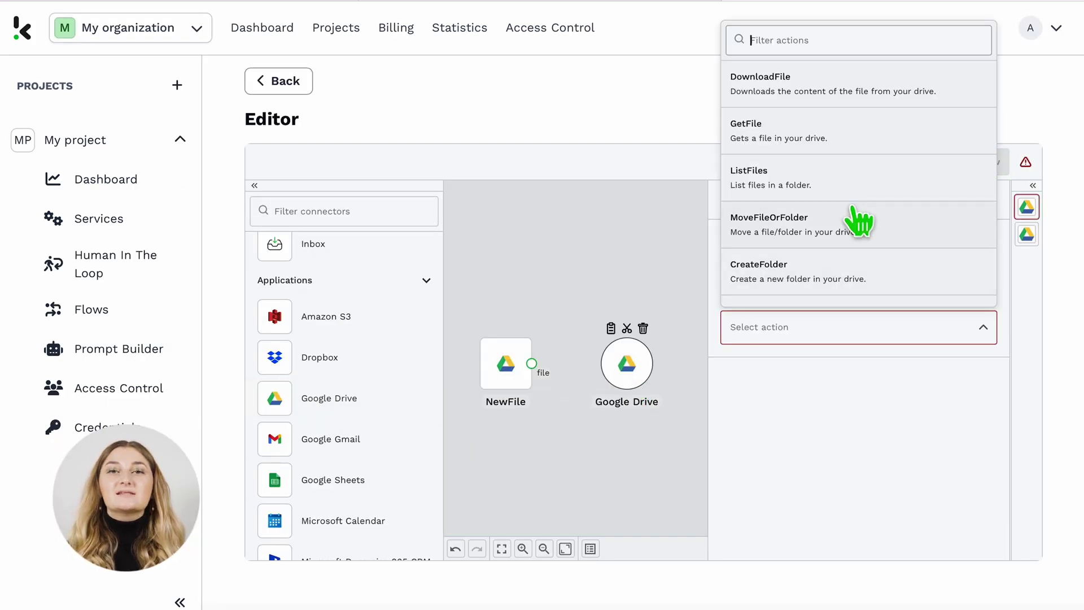
scroll(855, 220, "down", 2)
scroll(856, 220, "down", 1)
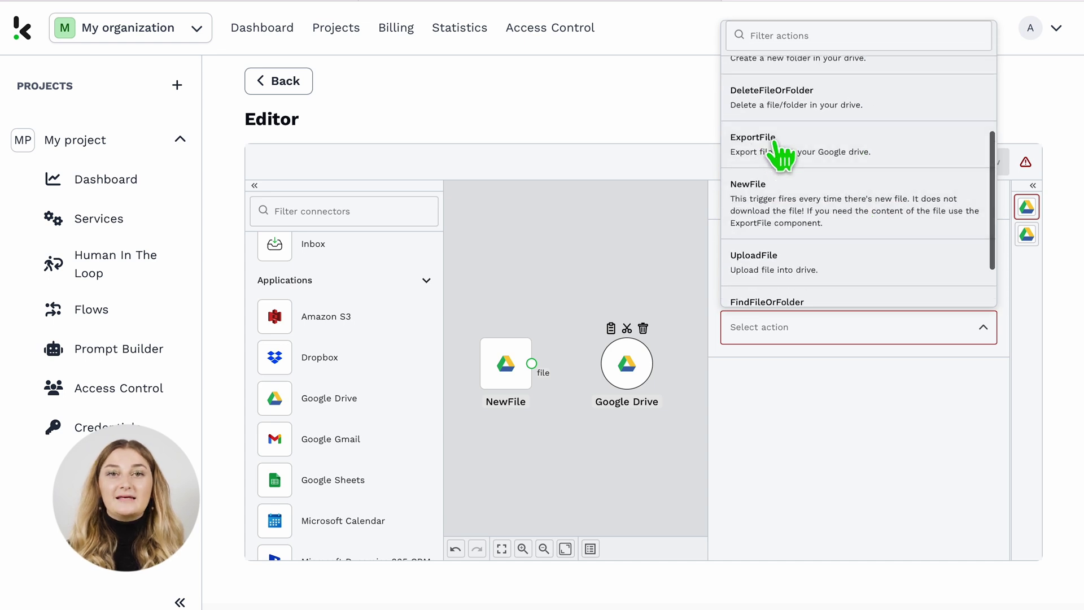
left_click(752, 145)
left_click_drag(532, 363, 601, 365)
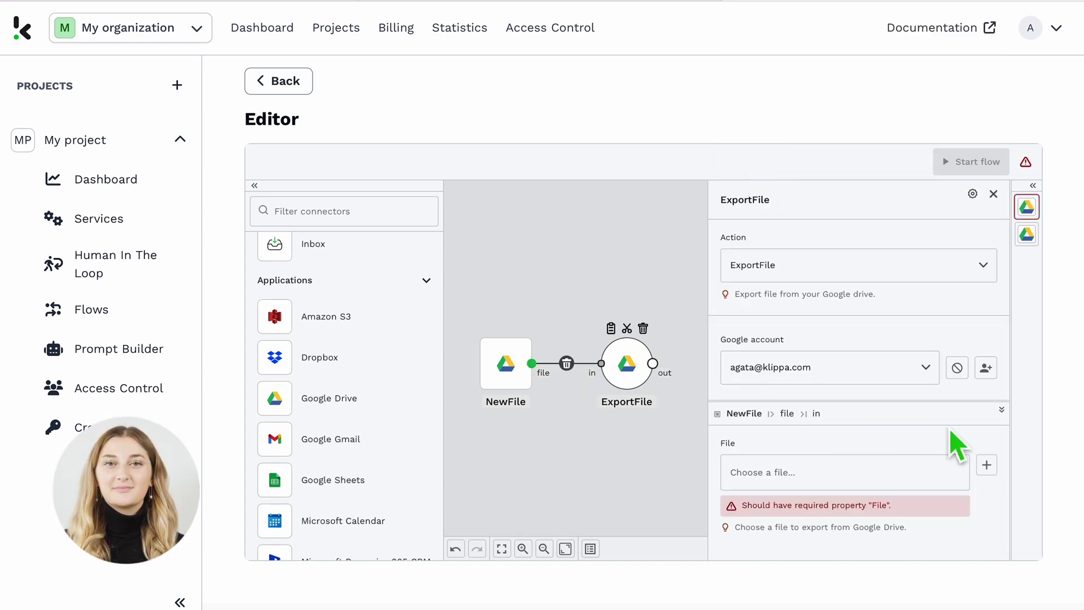
left_click(986, 465)
left_click(481, 442)
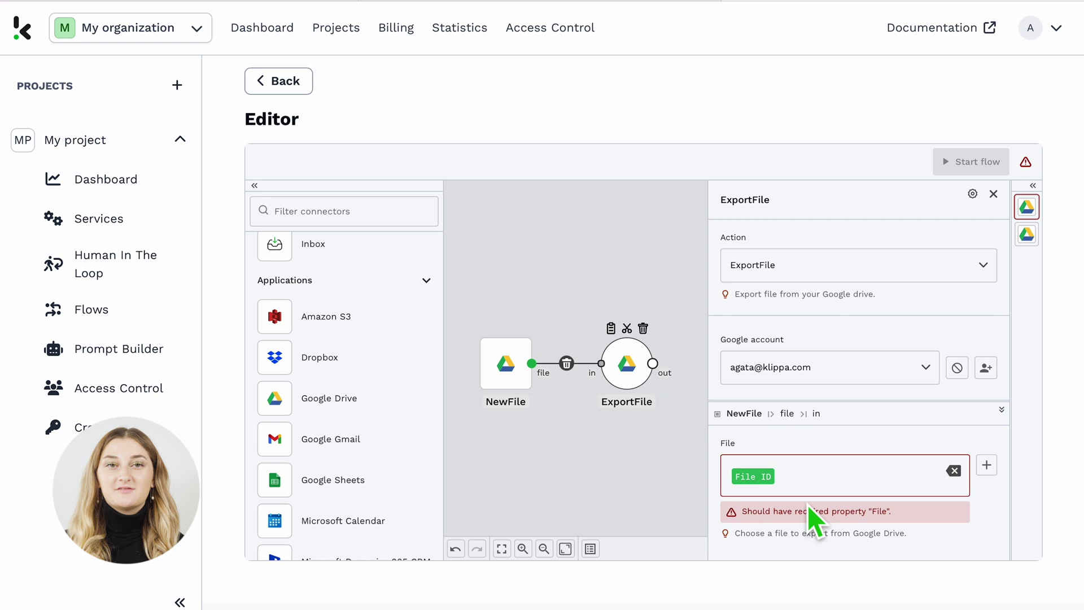
left_click(713, 451)
left_click_drag(695, 443, 596, 433)
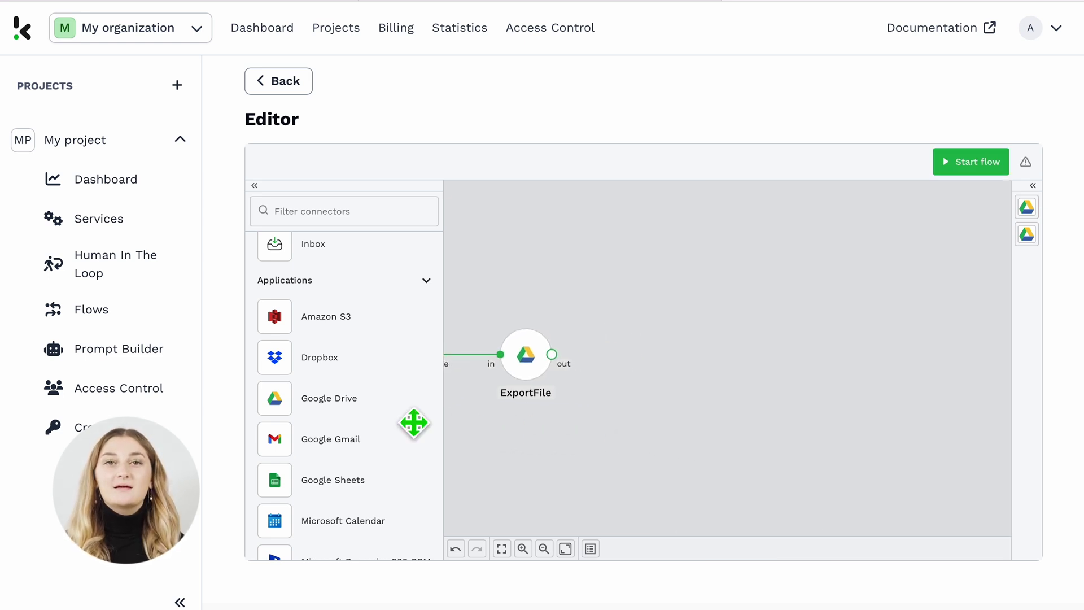
scroll(366, 399, "up", 5)
scroll(366, 400, "up", 3)
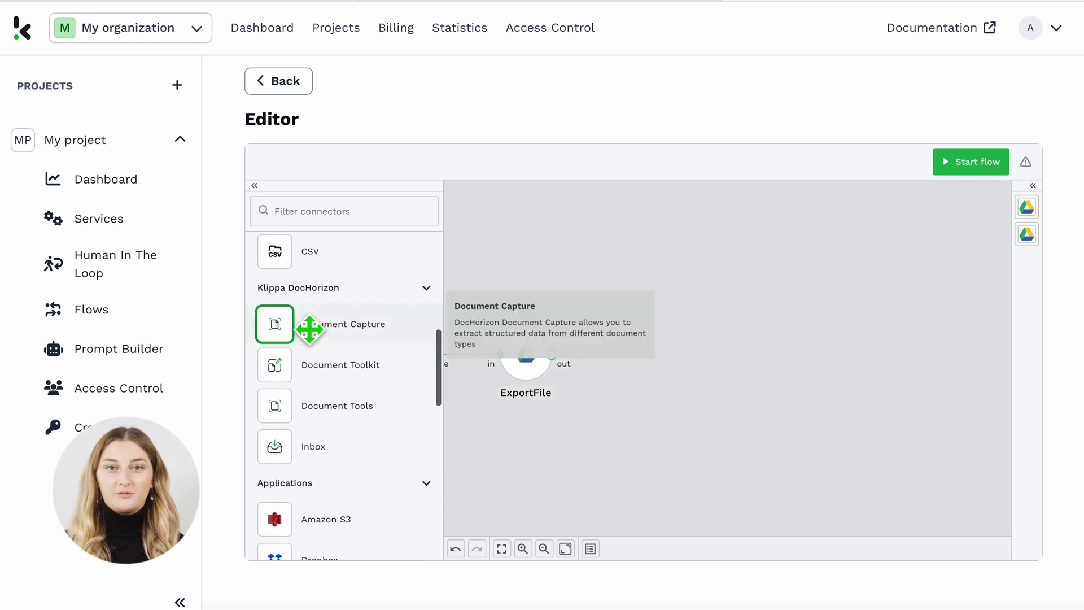
Place a Document Capture step and set its action to 'Capture salary slip document'.
mouse_move(274, 324)
left_mouse_down()
mouse_move(489, 363)
mouse_move(659, 373)
left_mouse_up()
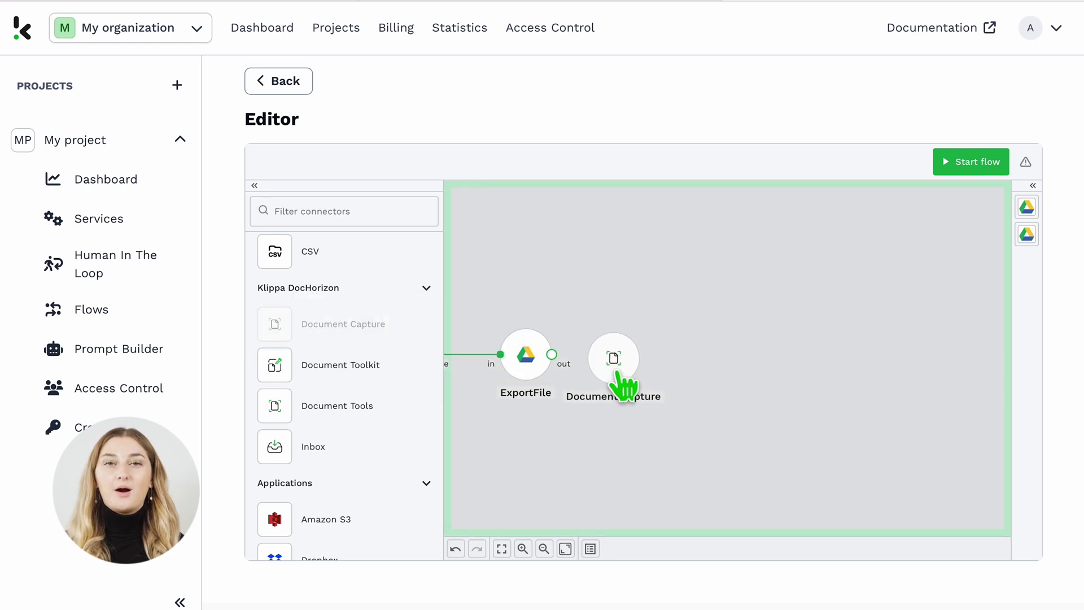
left_click(659, 356)
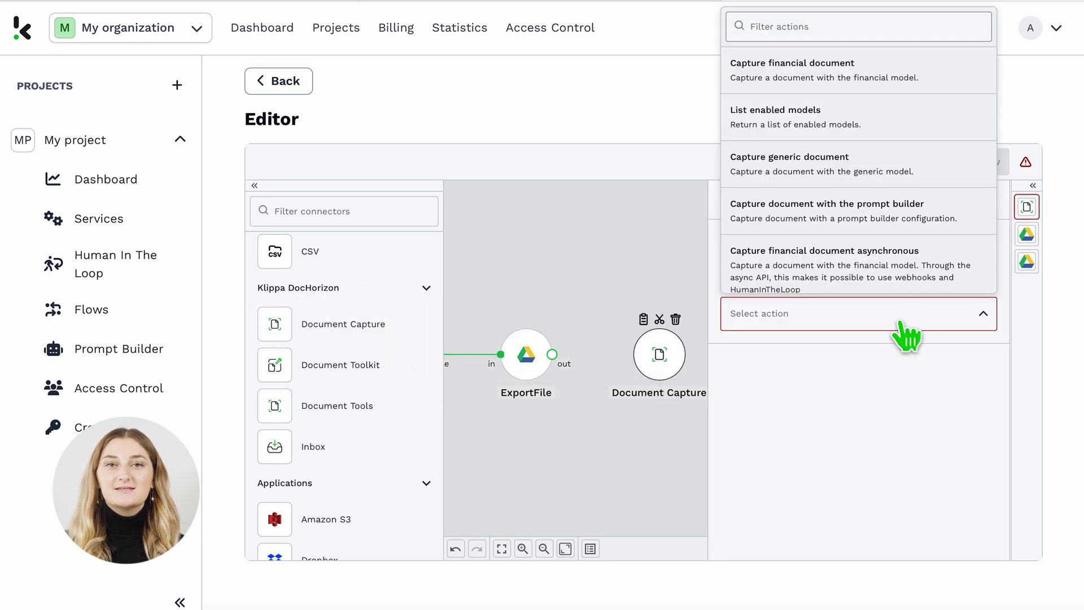
scroll(916, 284, "down", 3)
scroll(915, 284, "down", 2)
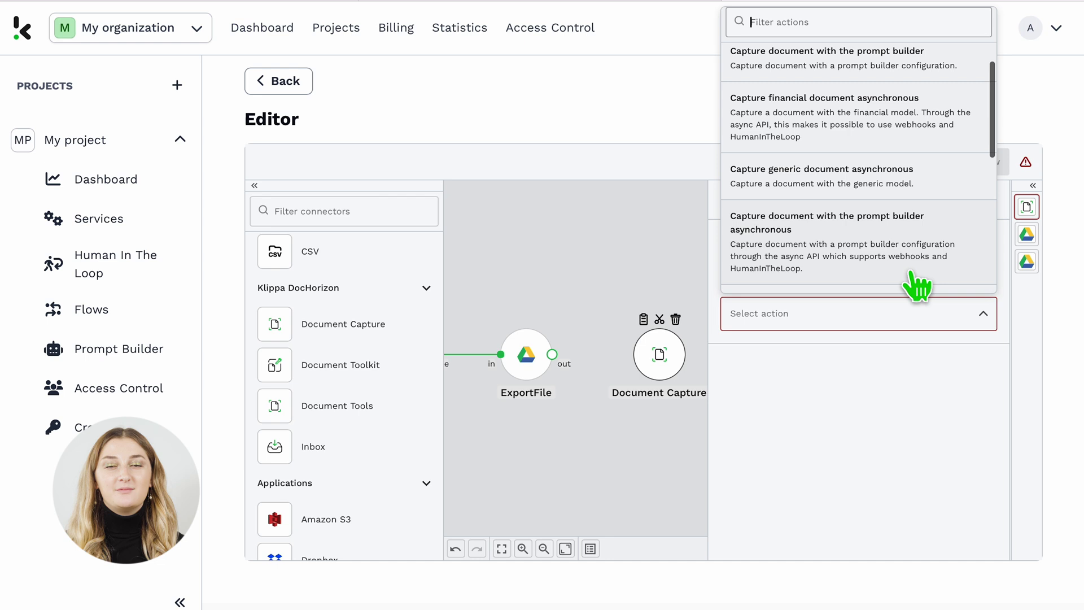
scroll(920, 288, "down", 3)
scroll(919, 286, "down", 2)
scroll(919, 287, "down", 2)
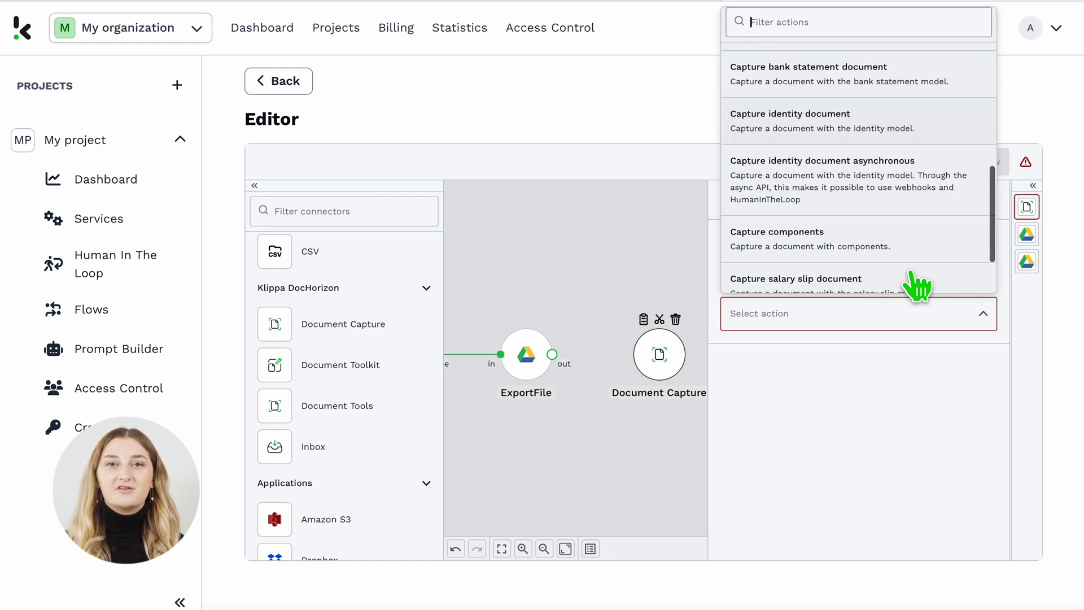
scroll(918, 286, "down", 1)
scroll(920, 287, "down", 2)
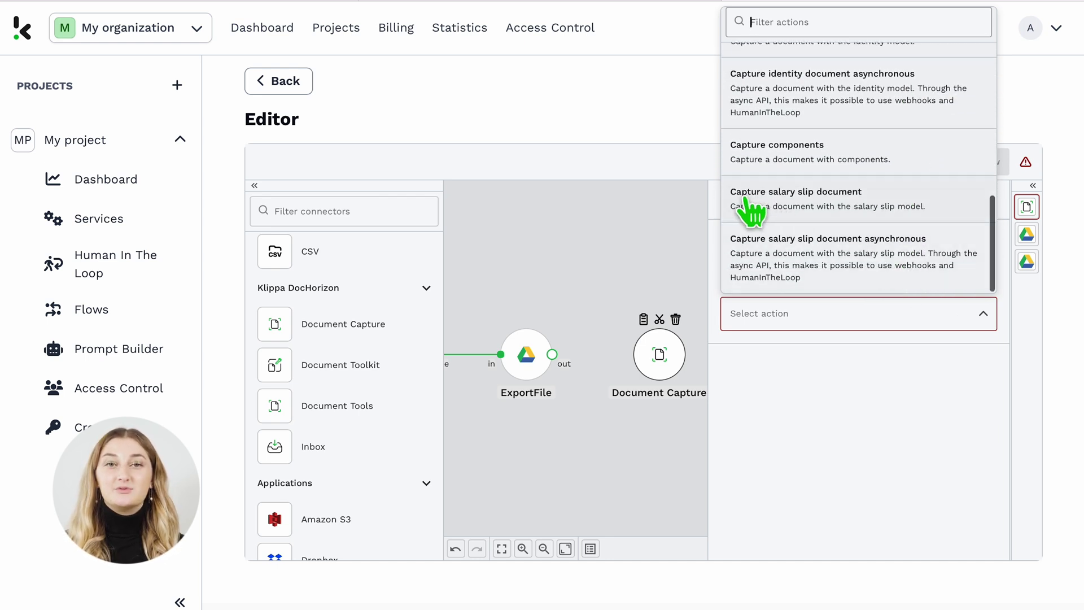
left_click(792, 210)
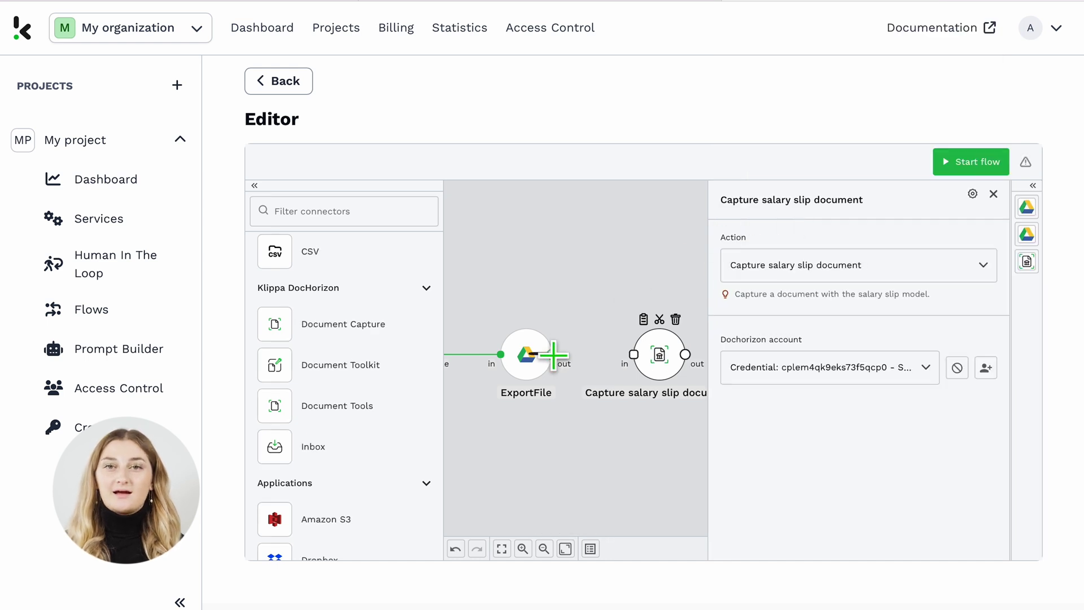
Link ExportFile to the capture step, using the salary slip conversion preset and ExportFile's File ID.
left_click_drag(552, 355, 634, 355)
scroll(960, 479, "down", 2)
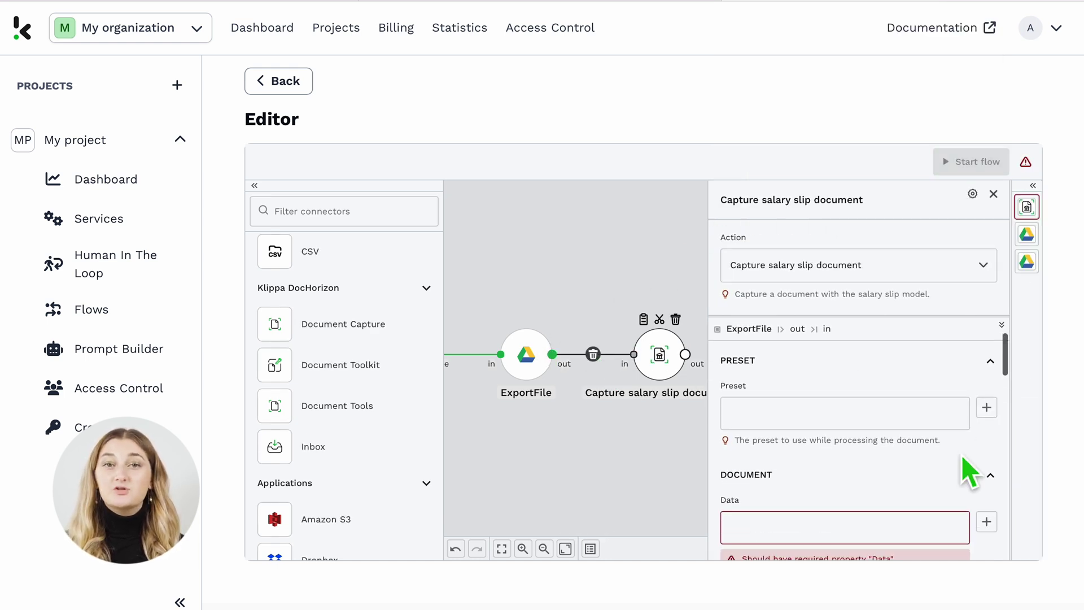
left_click(986, 407)
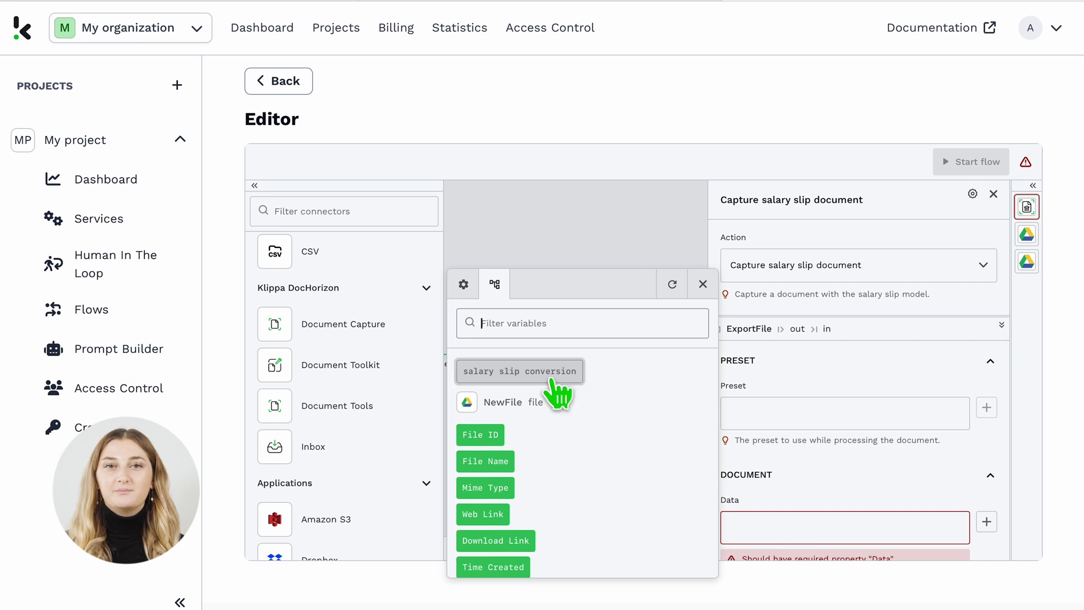
left_click(520, 372)
scroll(940, 471, "down", 3)
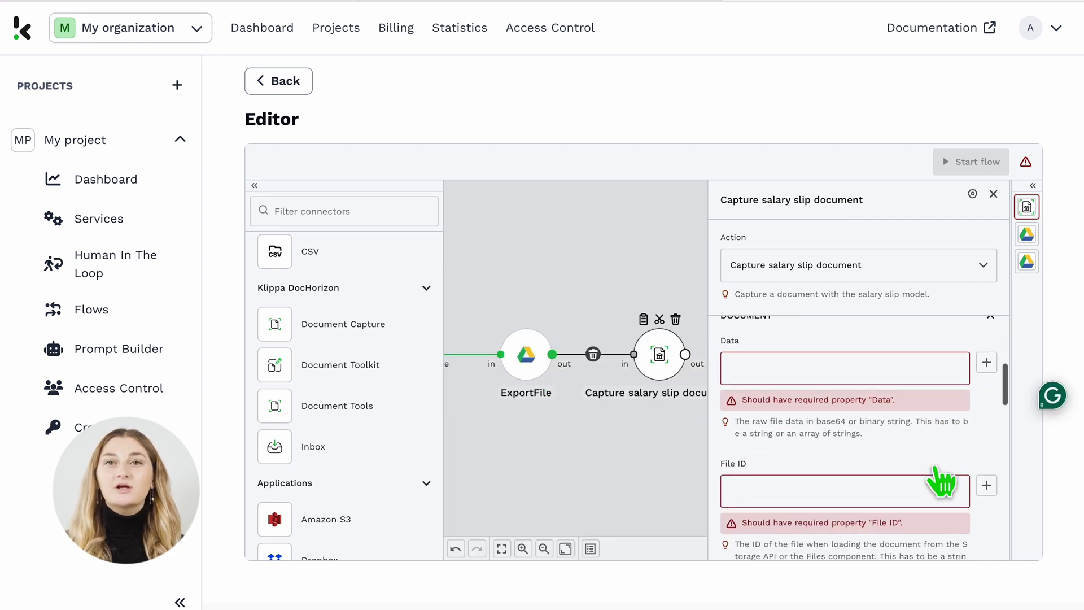
left_click(987, 485)
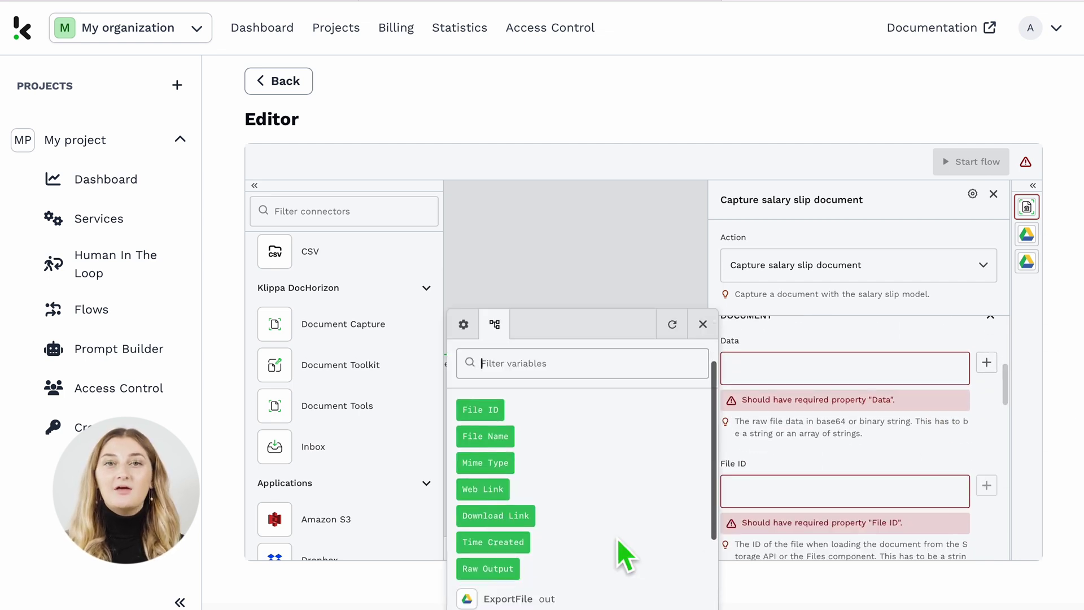
scroll(617, 538, "down", 3)
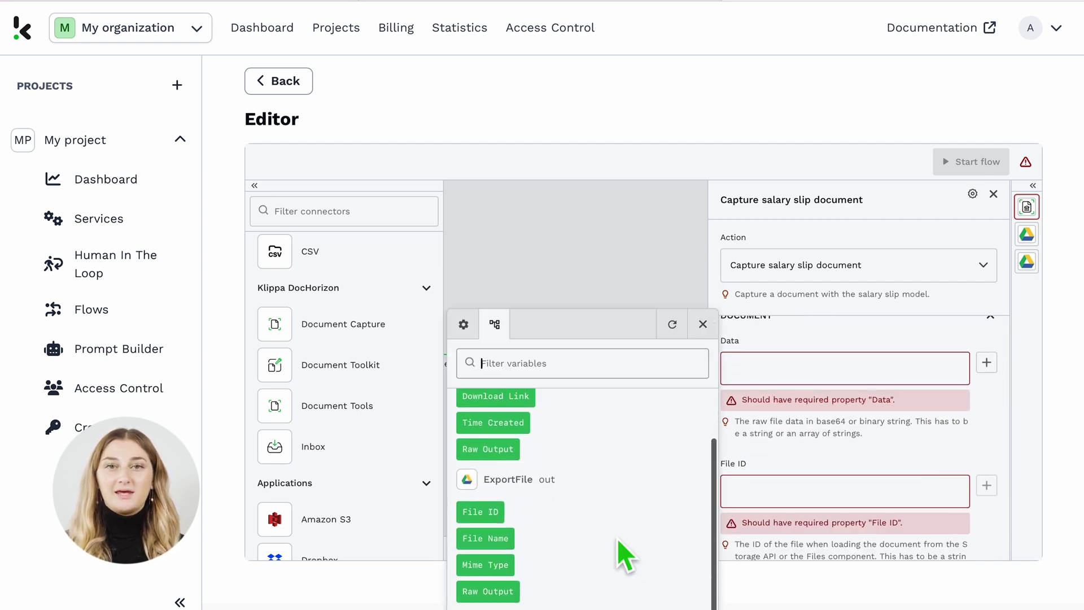
left_click(482, 513)
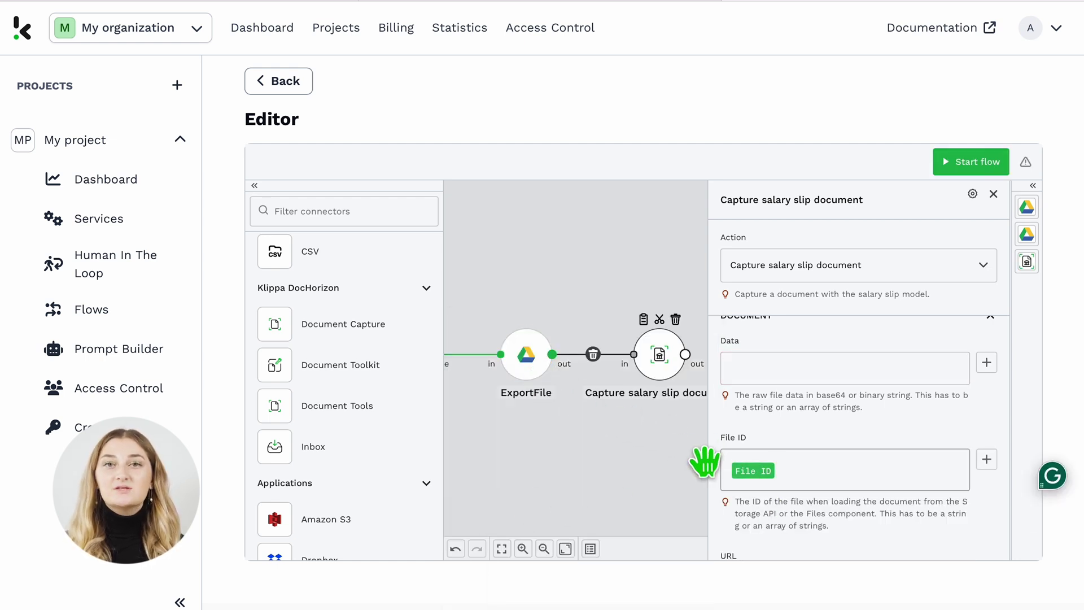
Add a Files step set to SaveFile and connect the salary slip capture output into it.
left_click(672, 460)
left_click_drag(677, 441, 519, 429)
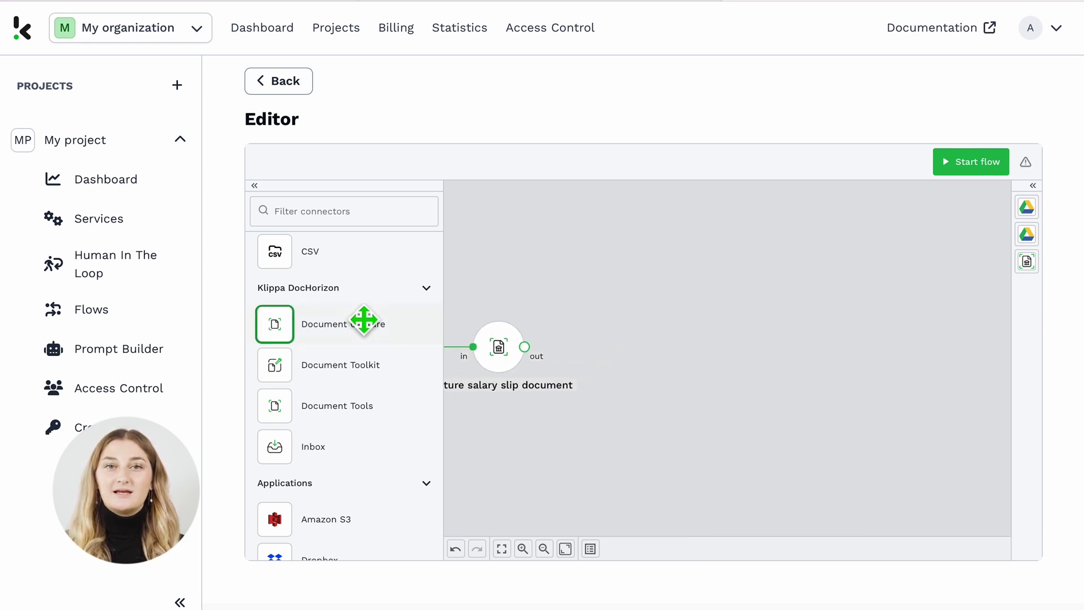
scroll(365, 321, "up", 2)
scroll(364, 321, "up", 2)
scroll(365, 320, "up", 2)
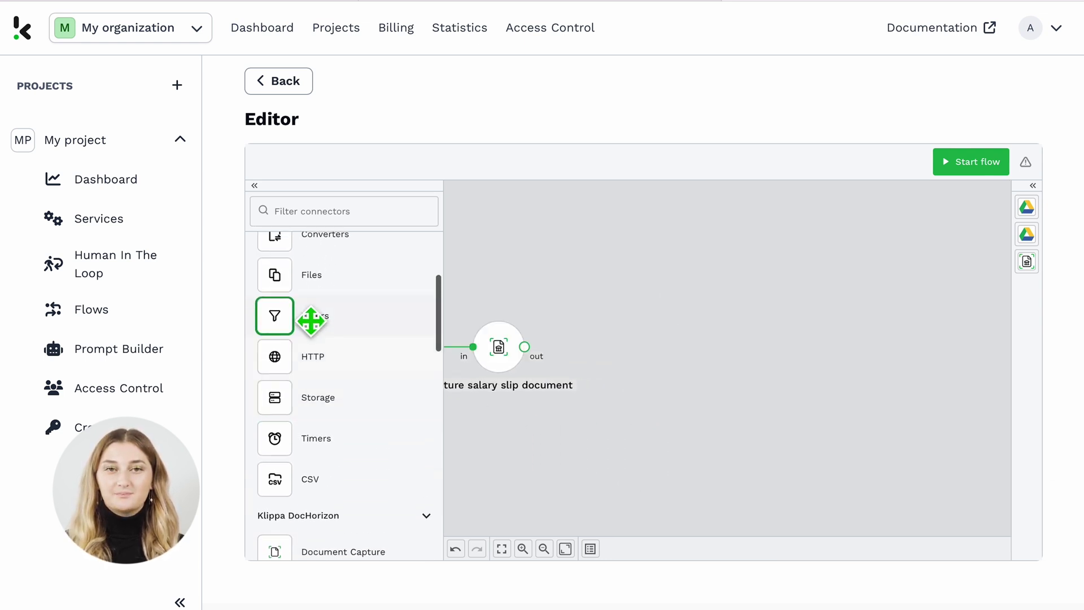
mouse_move(275, 274)
left_mouse_down()
mouse_move(661, 373)
mouse_move(653, 352)
left_mouse_up()
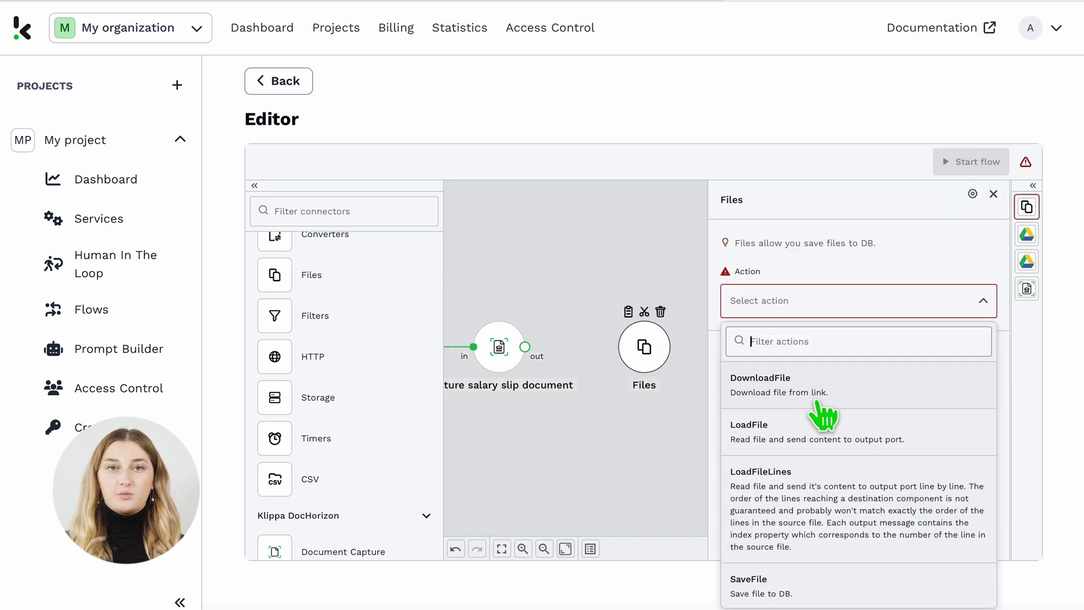
left_click(817, 593)
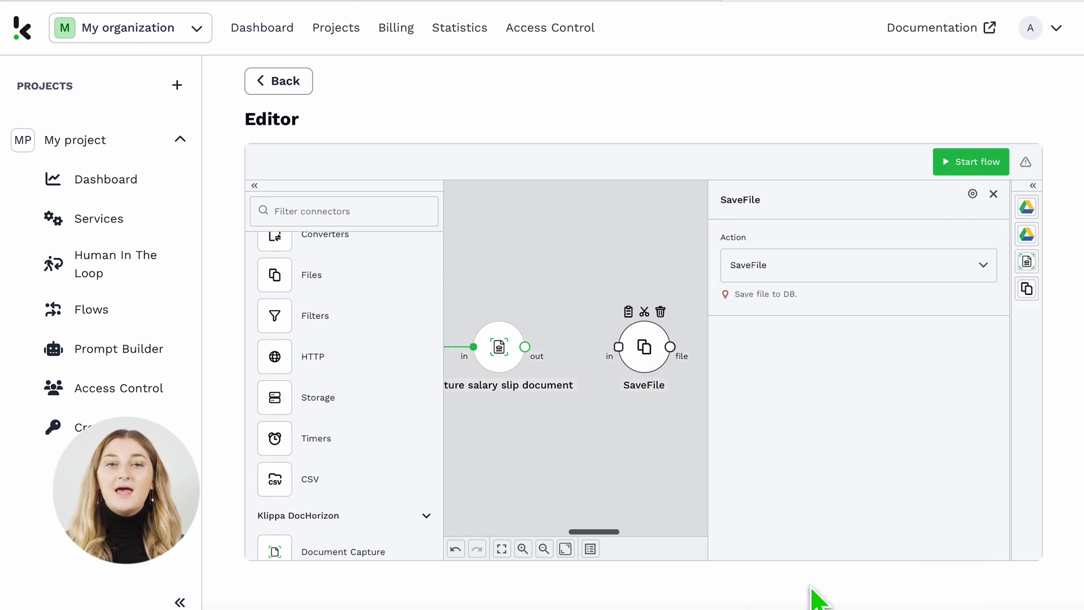
left_click_drag(525, 347, 619, 346)
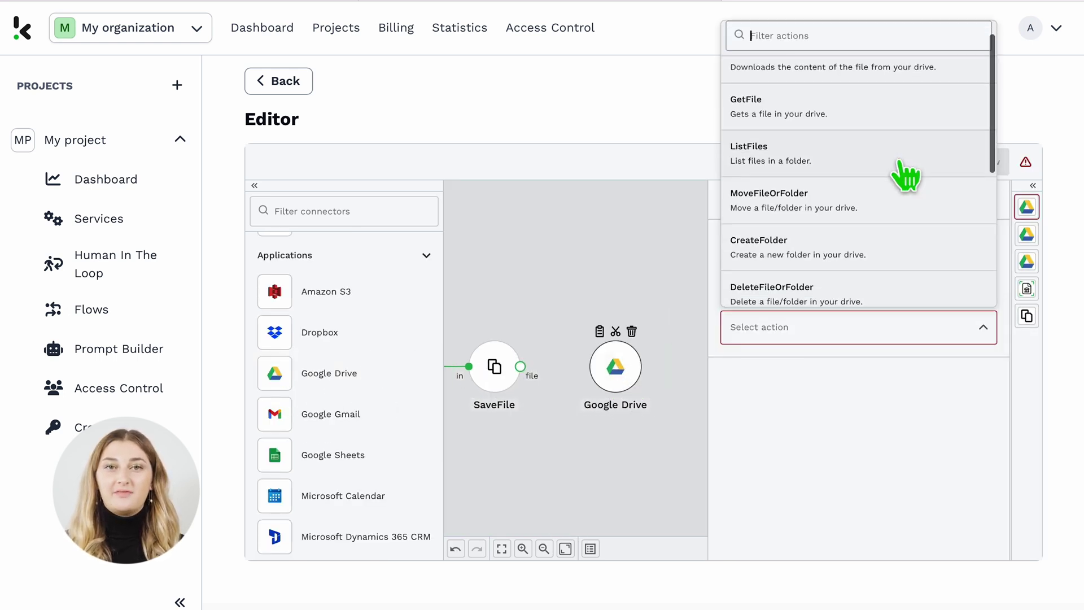
scroll(906, 176, "down", 3)
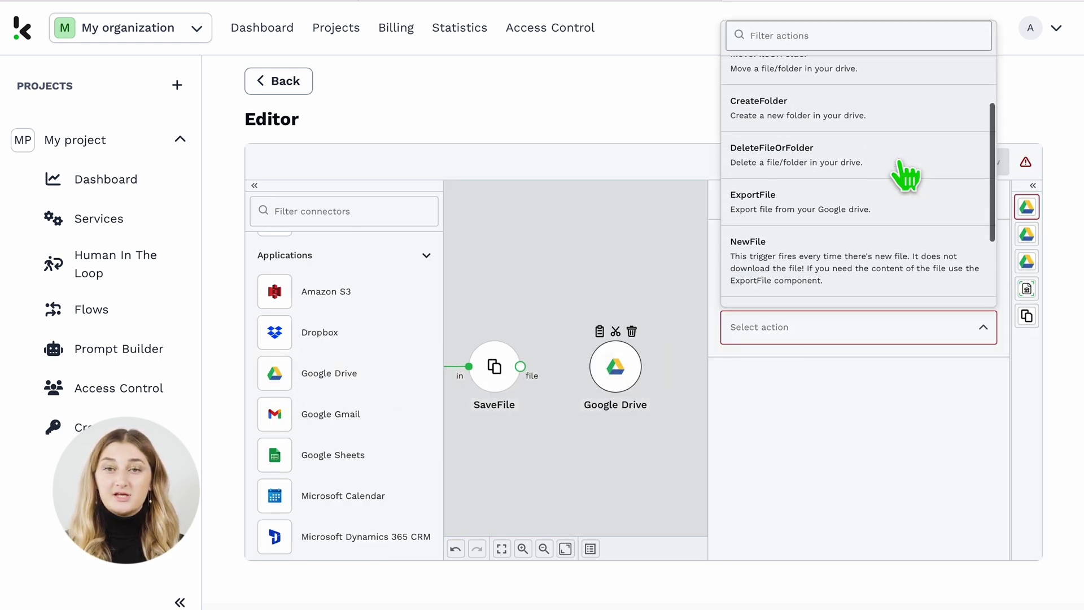
scroll(906, 176, "down", 2)
scroll(906, 176, "down", 2)
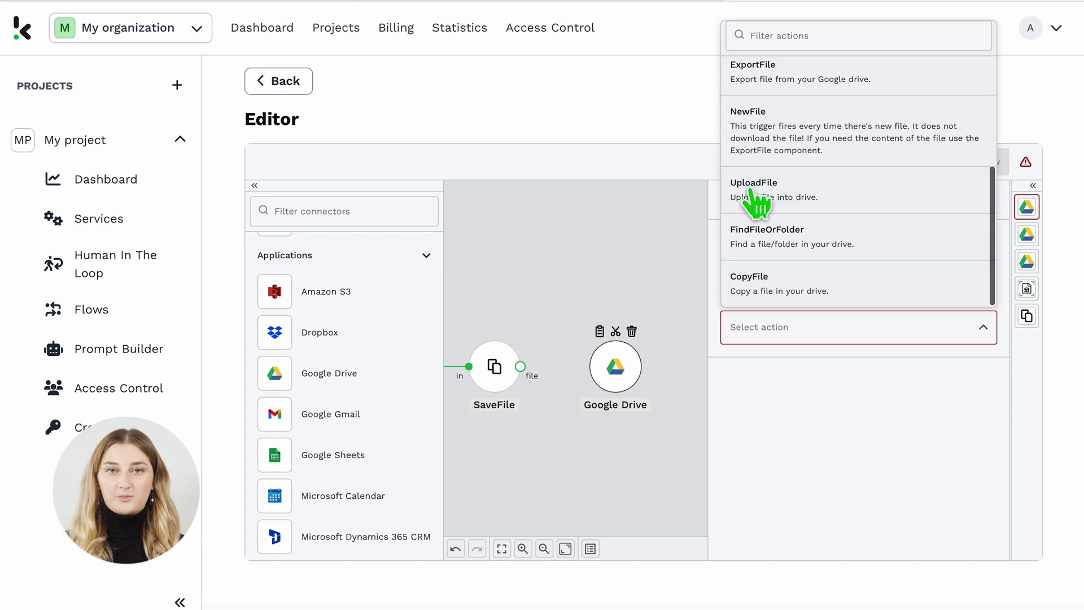
Add a Google Drive UploadFile step fed by SaveFile's fileId, then start the flow.
left_click(765, 190)
left_click(522, 371)
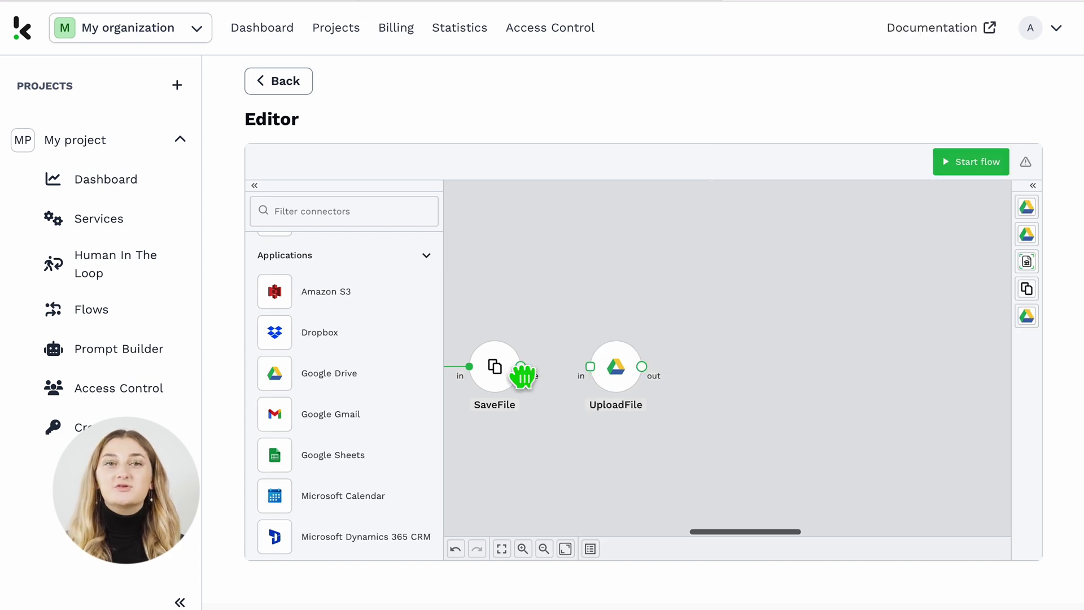
left_click_drag(523, 371, 591, 371)
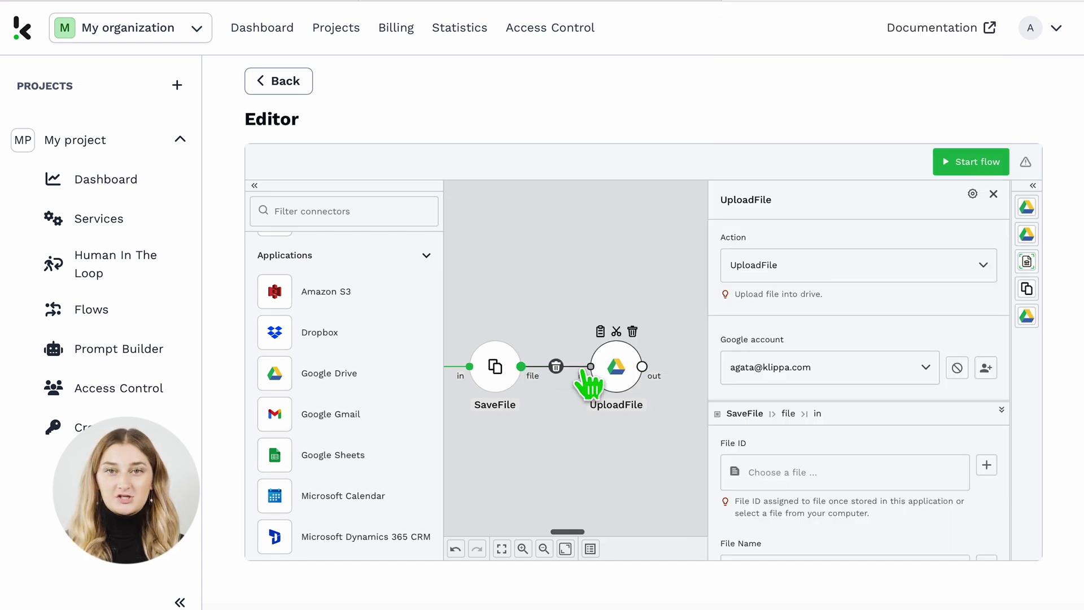
scroll(932, 441, "down", 2)
left_click(986, 397)
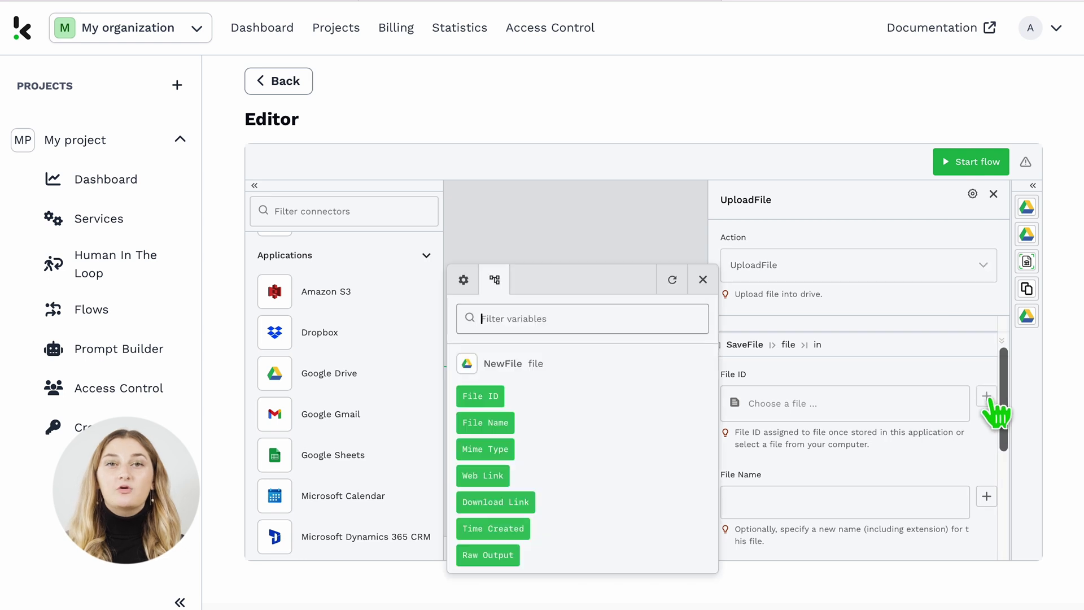
scroll(627, 482, "down", 5)
scroll(618, 479, "down", 5)
scroll(593, 474, "down", 5)
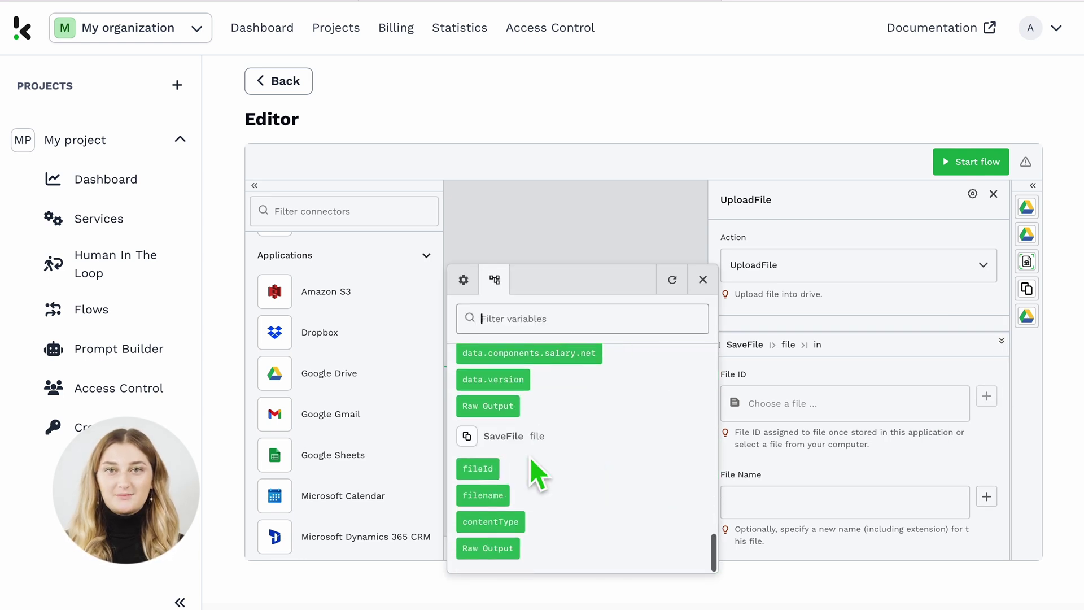
left_click(479, 468)
left_click(544, 549)
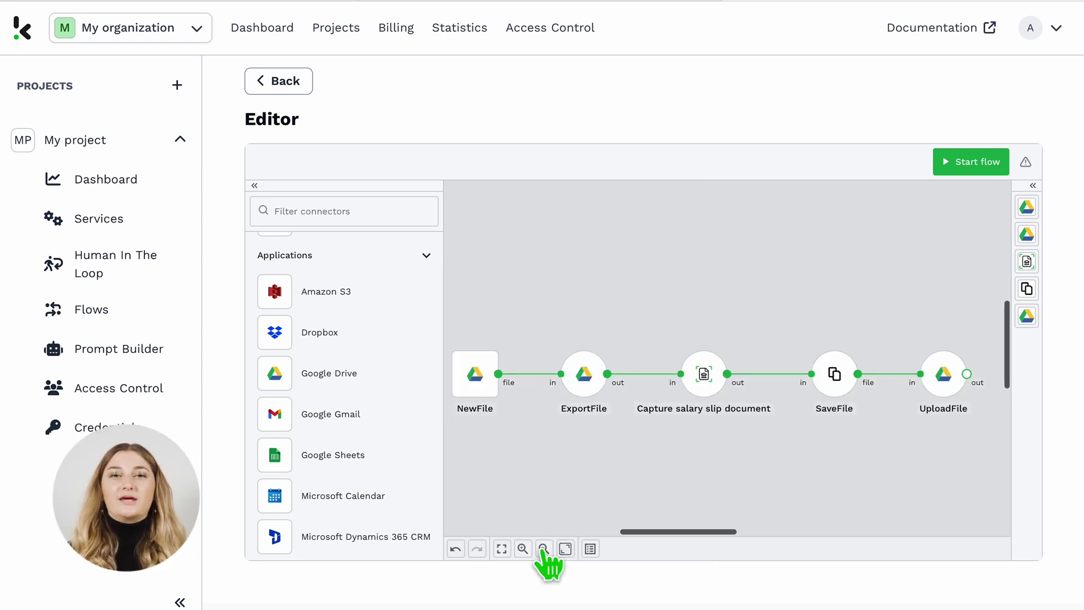
left_click(972, 161)
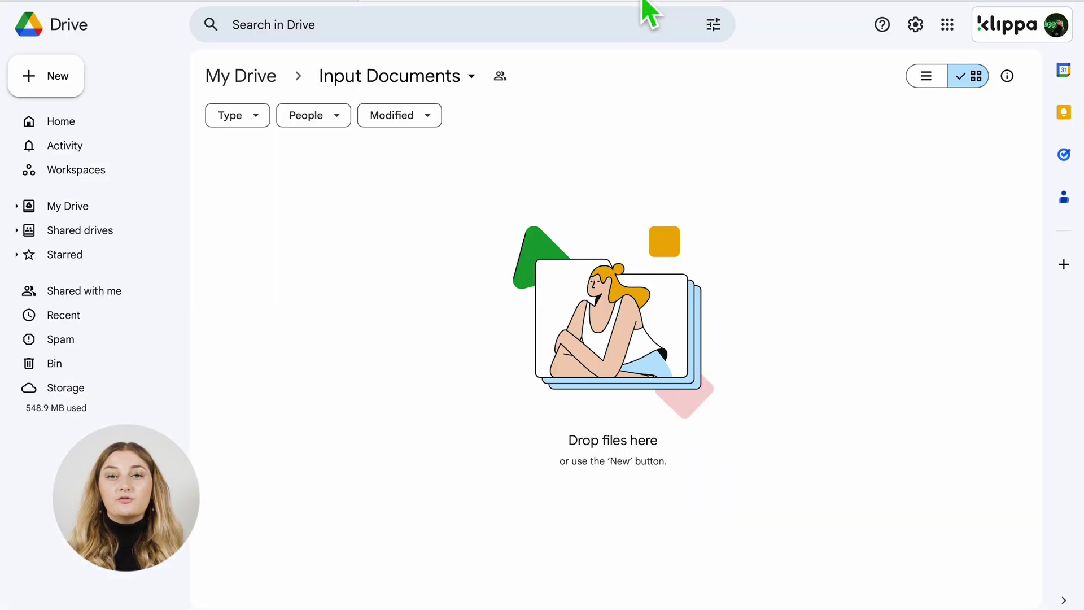
Upload salaryslip-grey.pdf from the computer into the Input Documents folder.
right_click(415, 271)
left_click(467, 319)
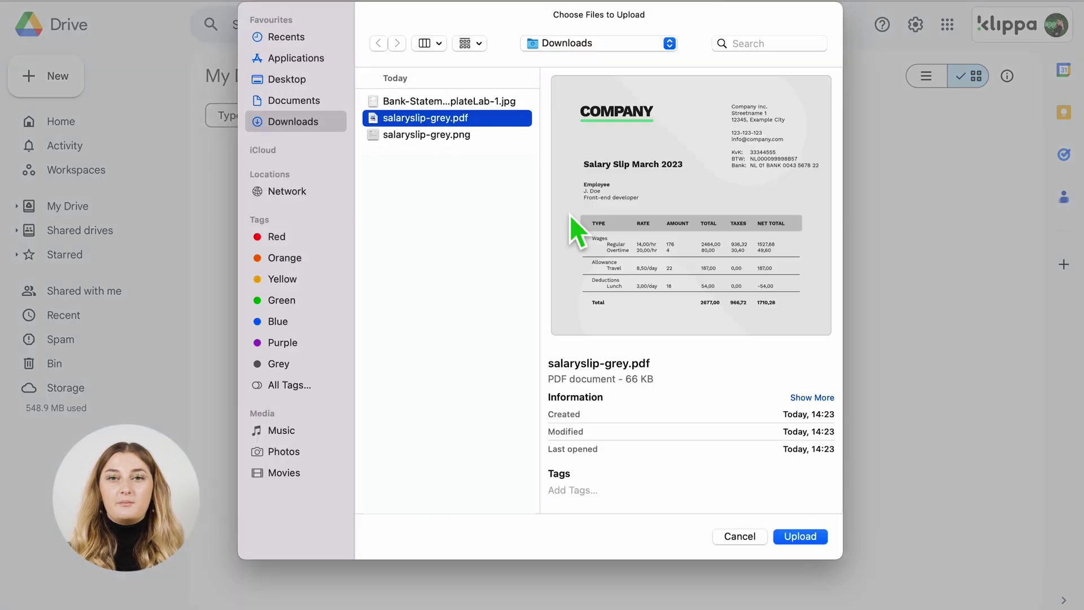
left_click(800, 537)
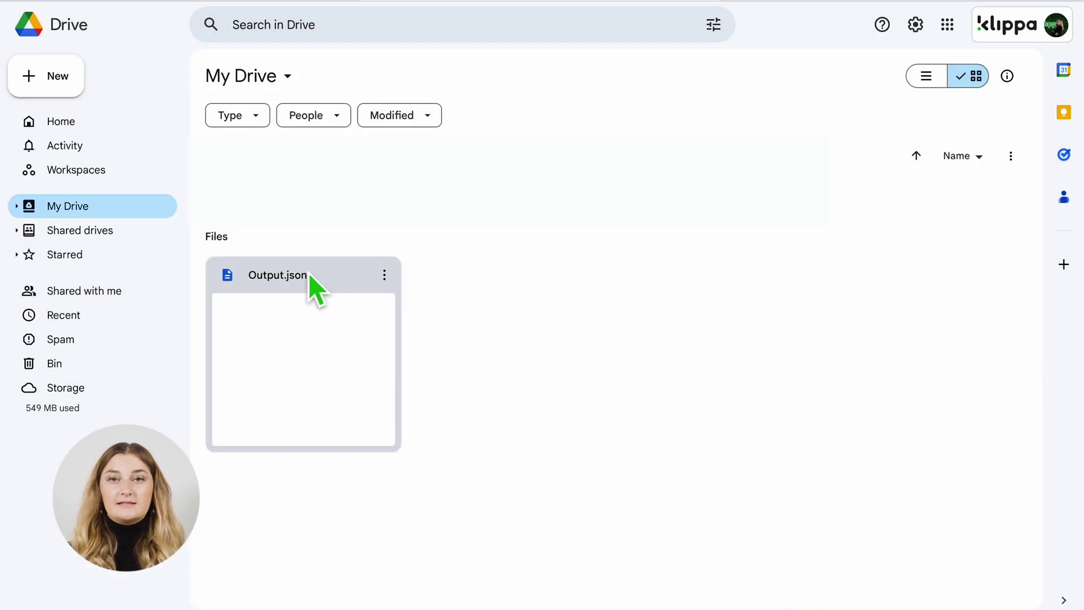
Open Output.json from My Drive to see the extracted company address and employee details.
double_click(284, 281)
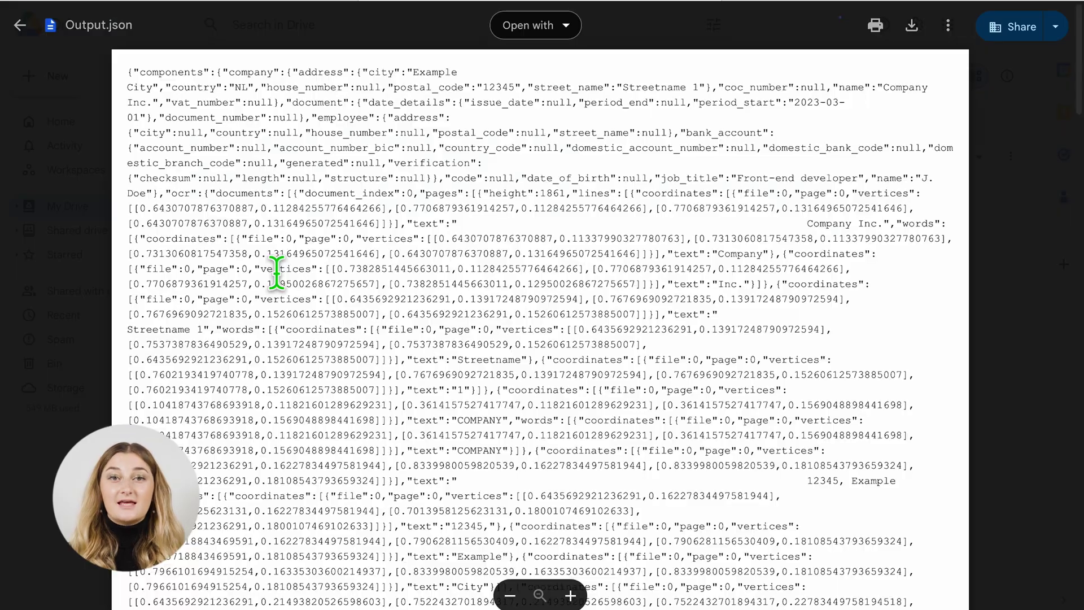